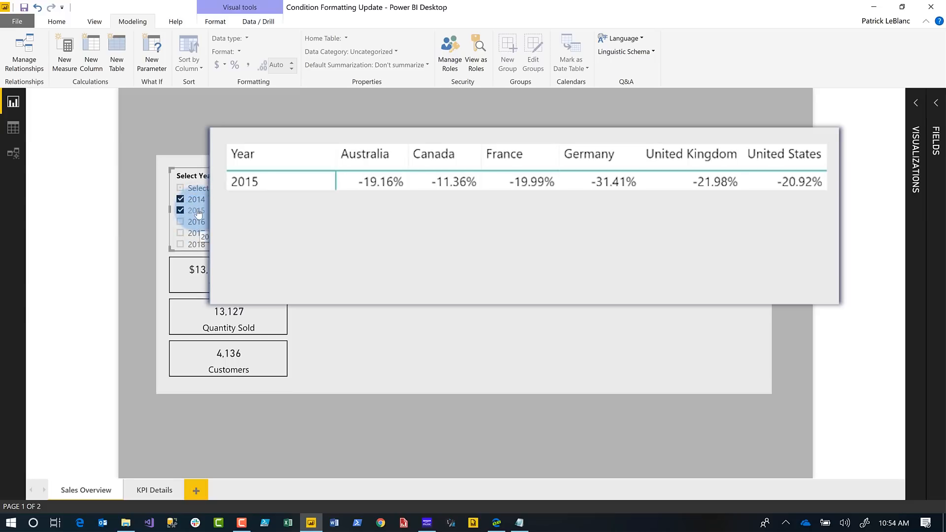
Clear the selected years in the Select Year slicer
{"action": "left_click", "coordinate": [198, 207]}
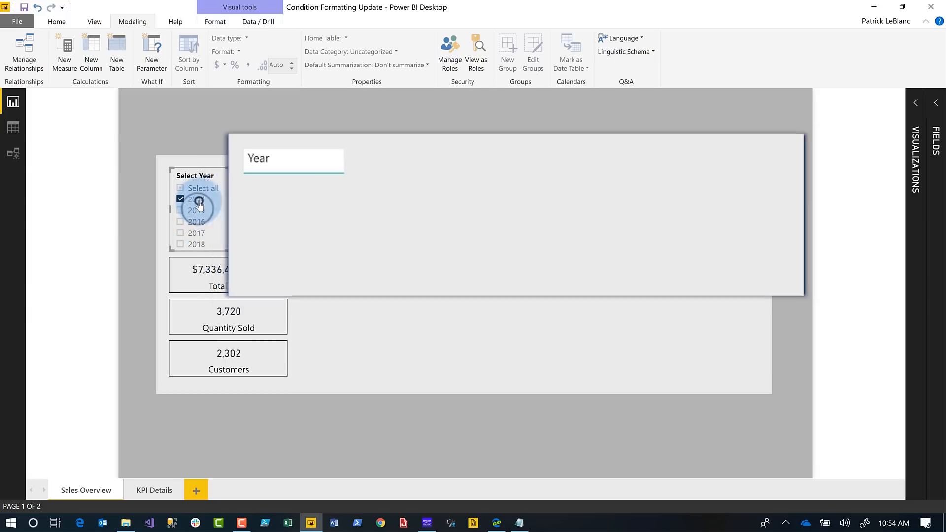
Remove the "Sales for: "& prefix from the Year Title measure in the Date table, leaving only the SELECTEDVALUE expression
{"action": "left_click", "coordinate": [936, 103]}
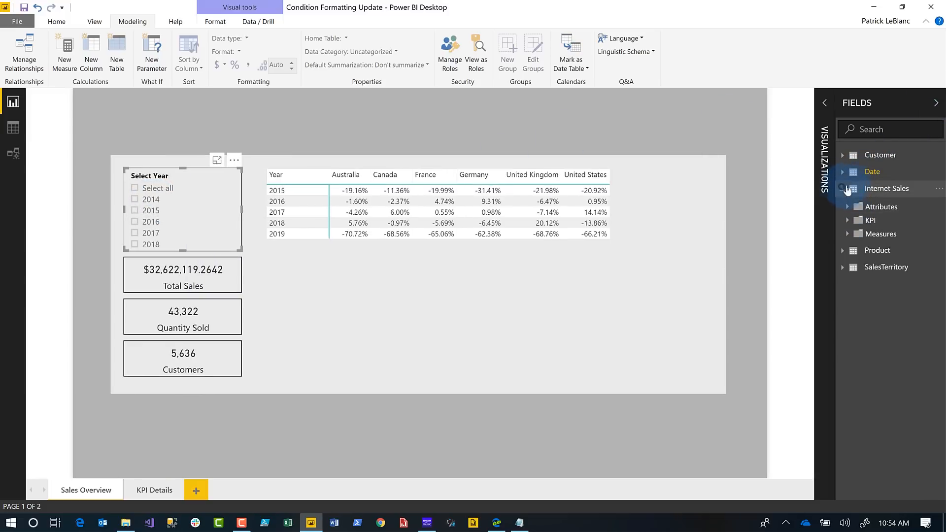
{"action": "left_click", "coordinate": [842, 189]}
{"action": "left_click", "coordinate": [872, 172]}
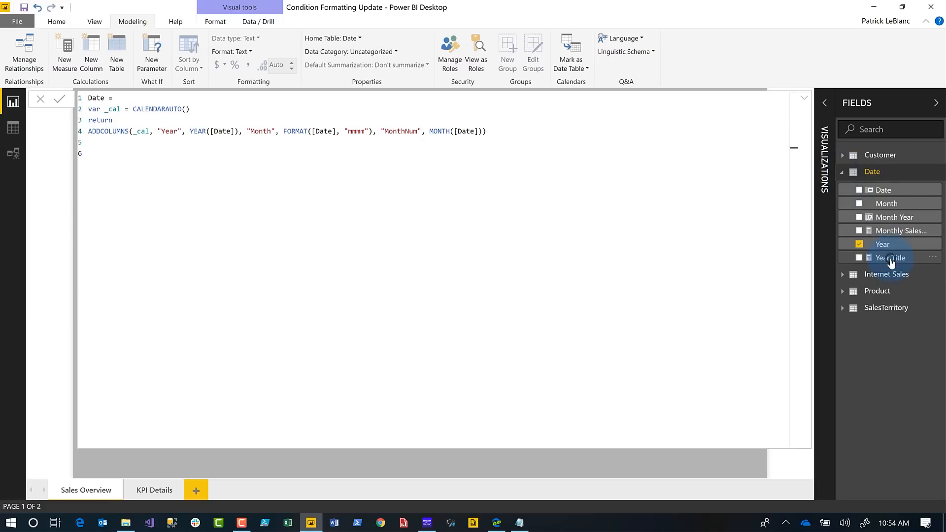
{"action": "left_click", "coordinate": [891, 257]}
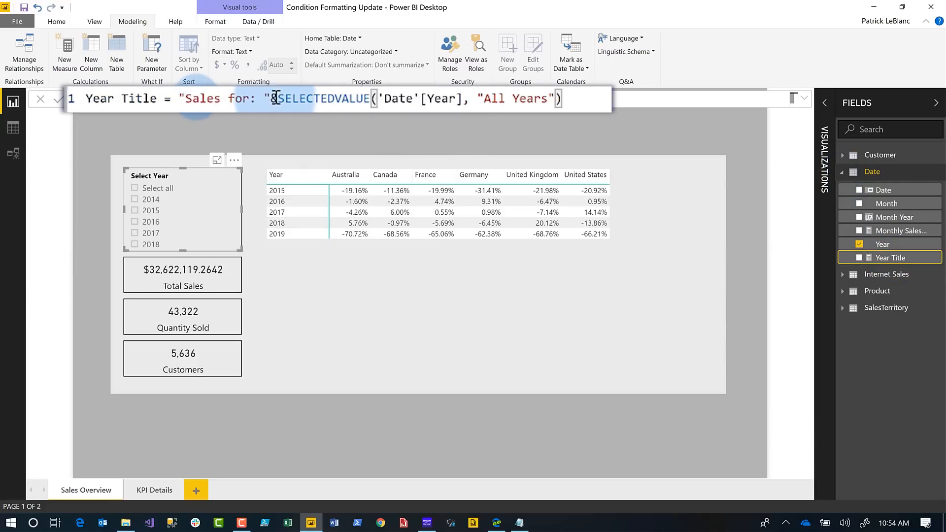
{"action": "left_click_drag", "start_coordinate": [278, 98], "coordinate": [185, 99]}
{"action": "key", "text": "BackSpace"}
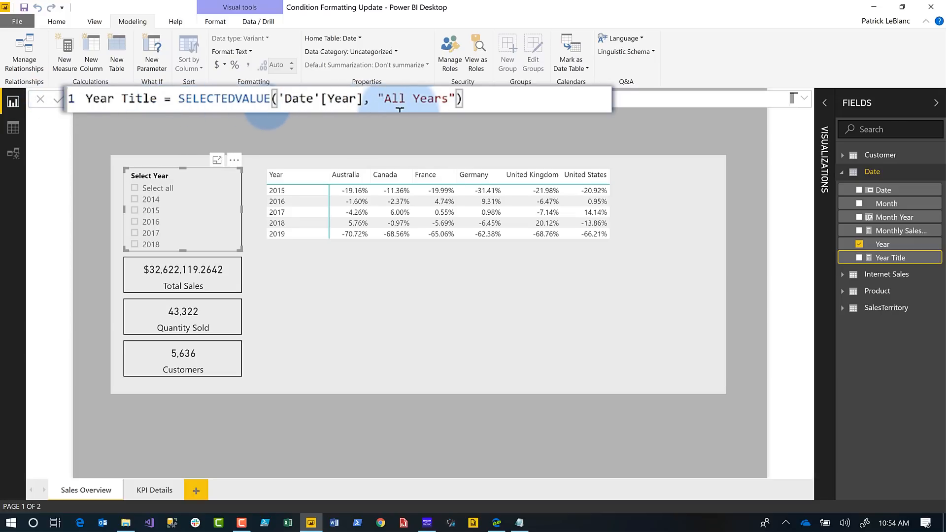
{"action": "left_click", "coordinate": [279, 111]}
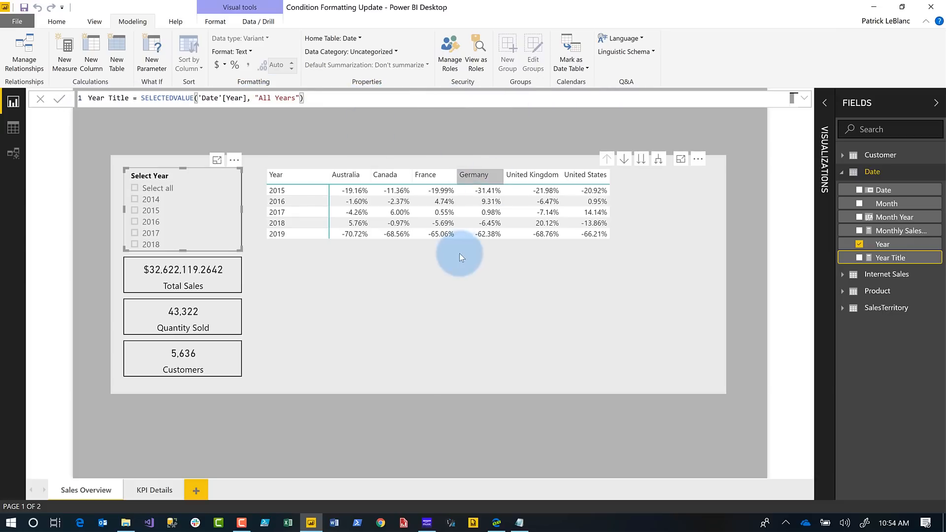
Try to base the matrix's title text on the Year Title measure from the Date table, using field value formatting
{"action": "left_click", "coordinate": [442, 303]}
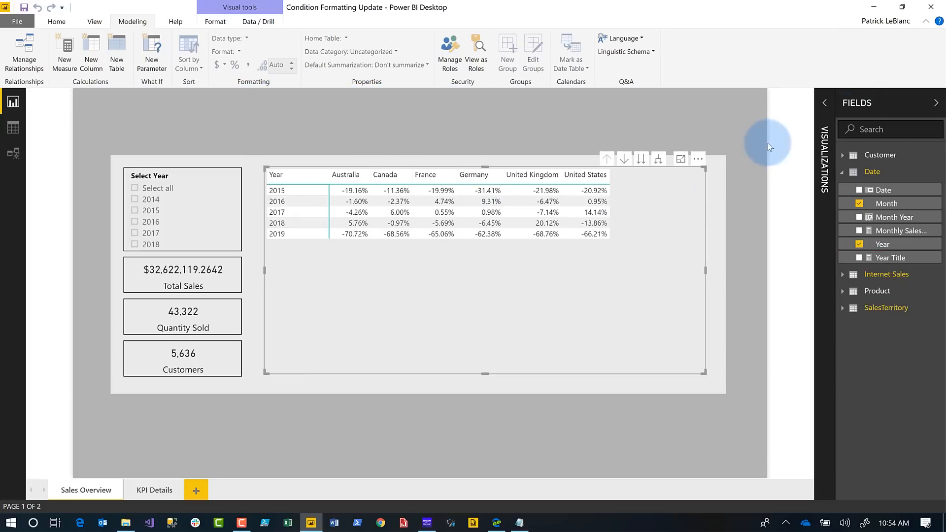
{"action": "left_click", "coordinate": [874, 105]}
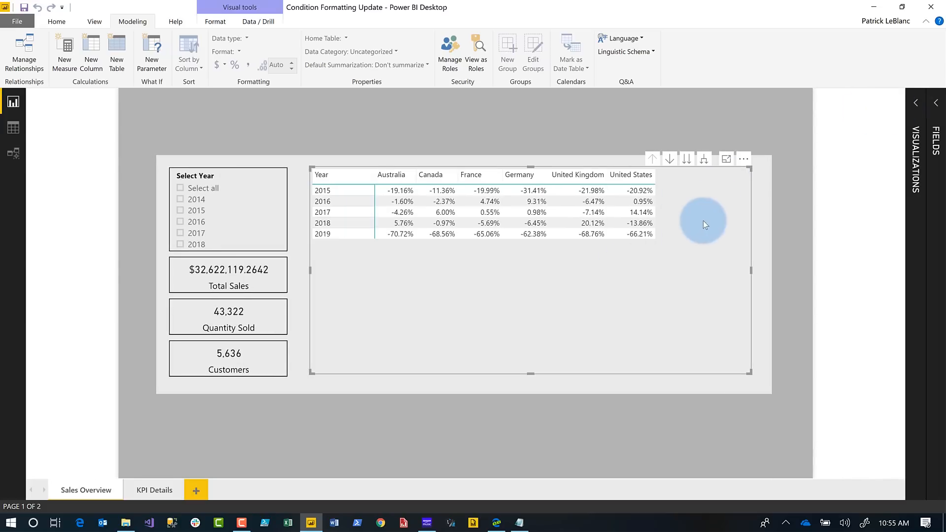
{"action": "left_click", "coordinate": [913, 106]}
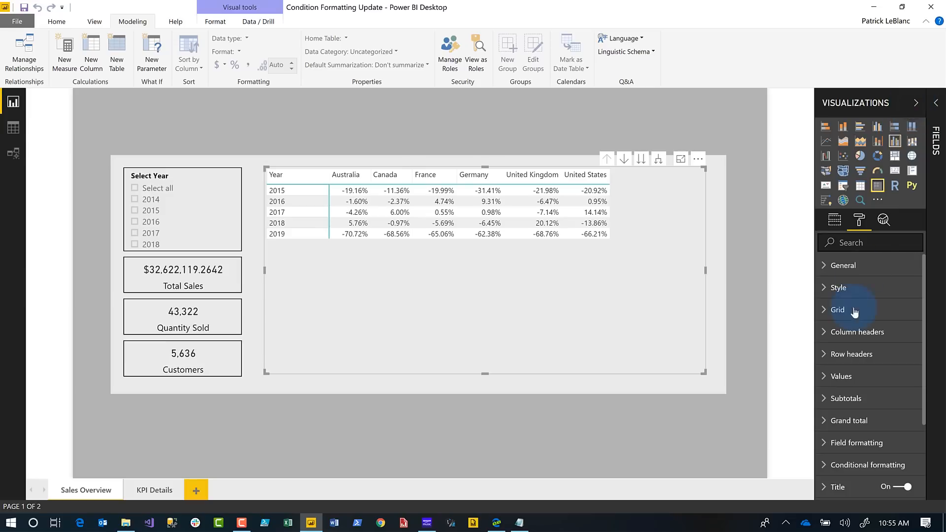
{"action": "scroll", "coordinate": [827, 433], "scroll_direction": "down", "scroll_amount": 3}
{"action": "left_click", "coordinate": [824, 380]}
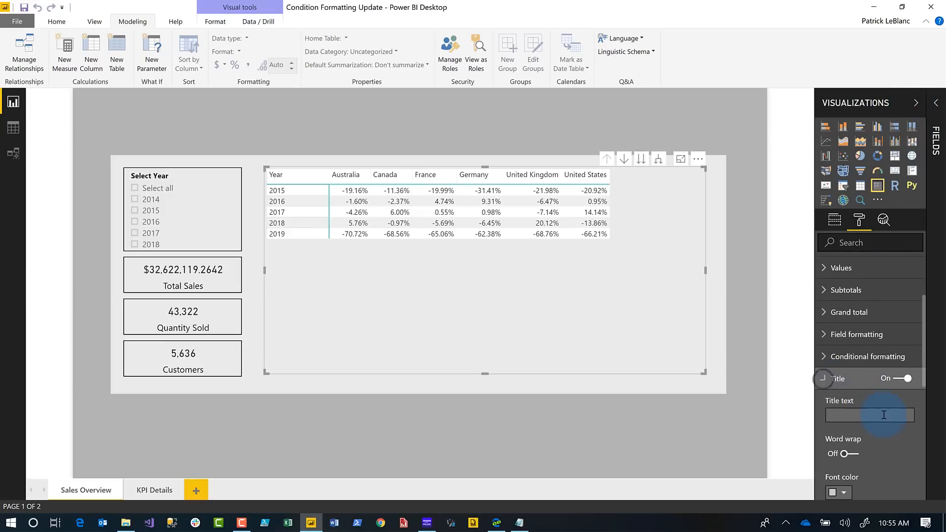
{"action": "left_click", "coordinate": [911, 403]}
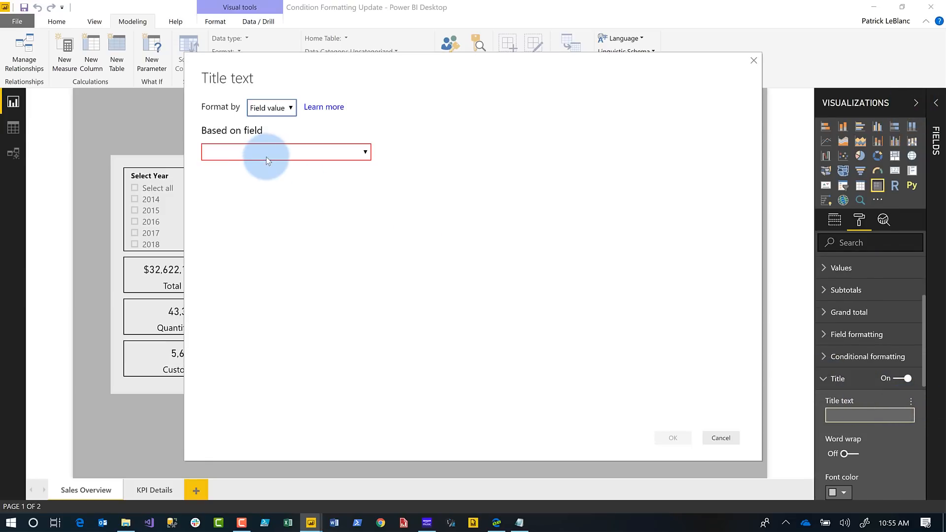
{"action": "left_click", "coordinate": [243, 148]}
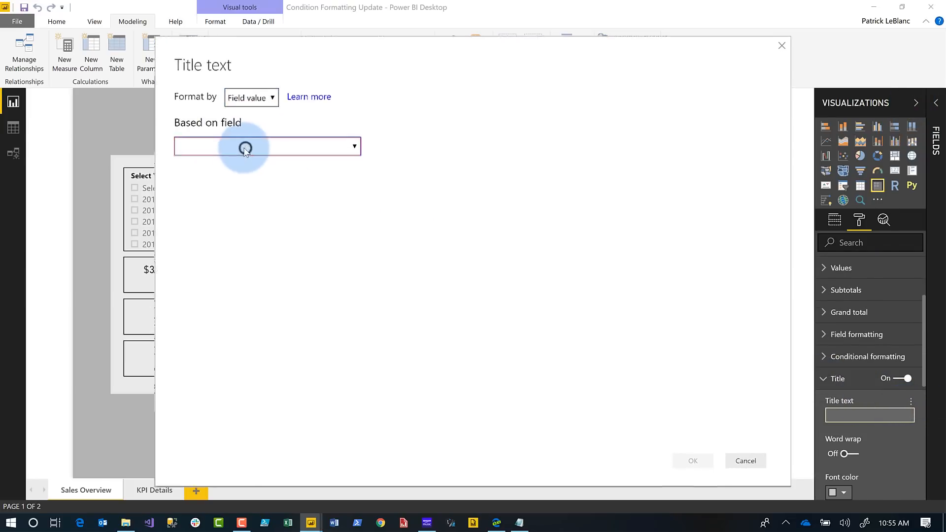
{"action": "left_click", "coordinate": [148, 214]}
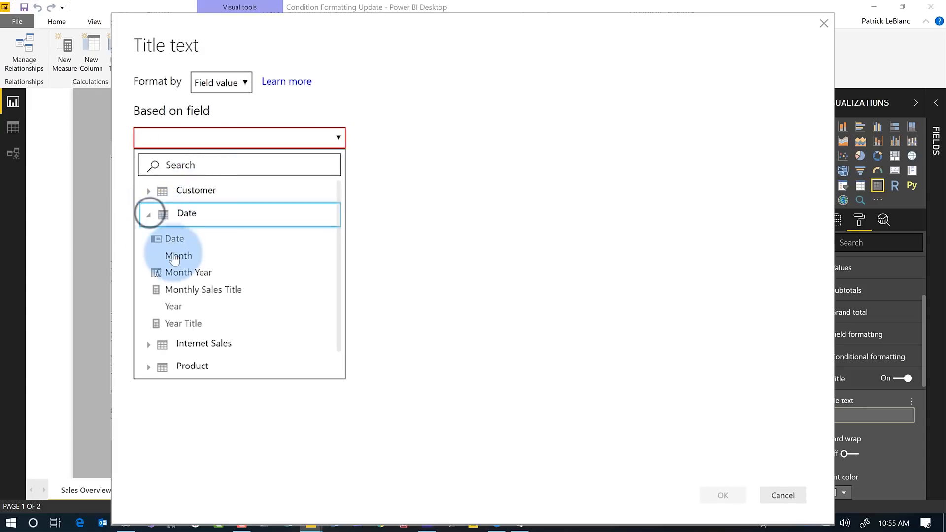
{"action": "left_click", "coordinate": [192, 328]}
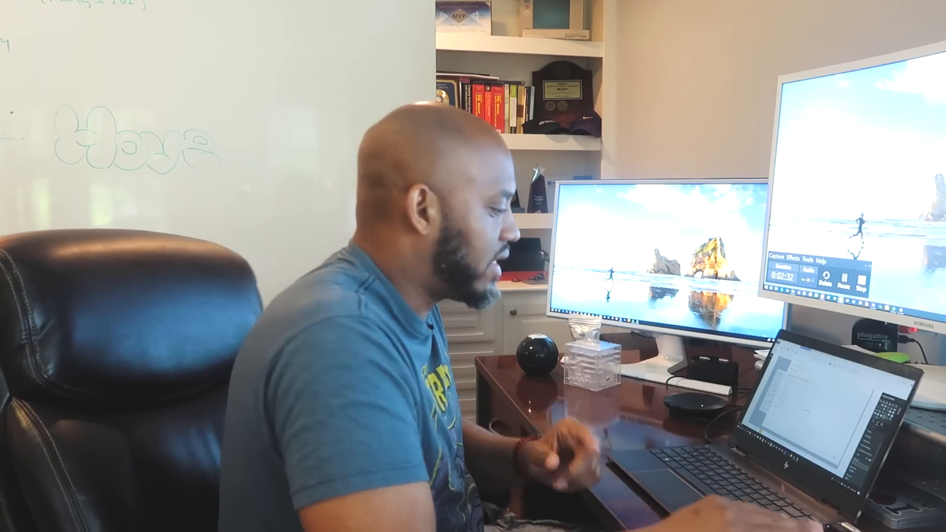
{"action": "left_click", "coordinate": [711, 436]}
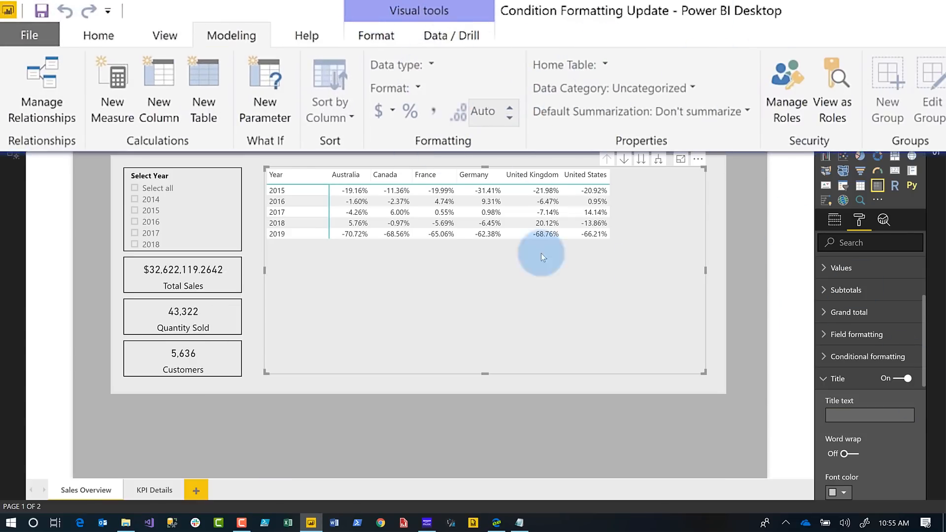
Wrap the SELECTEDVALUE expression of the Year Title measure in the TRIM function and commit the formula
{"action": "left_click", "coordinate": [935, 157]}
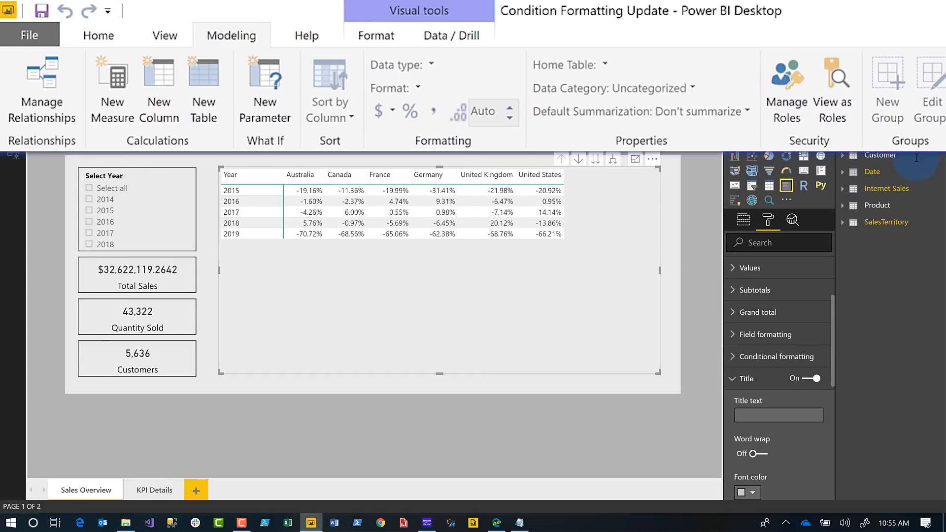
{"action": "left_click", "coordinate": [872, 171]}
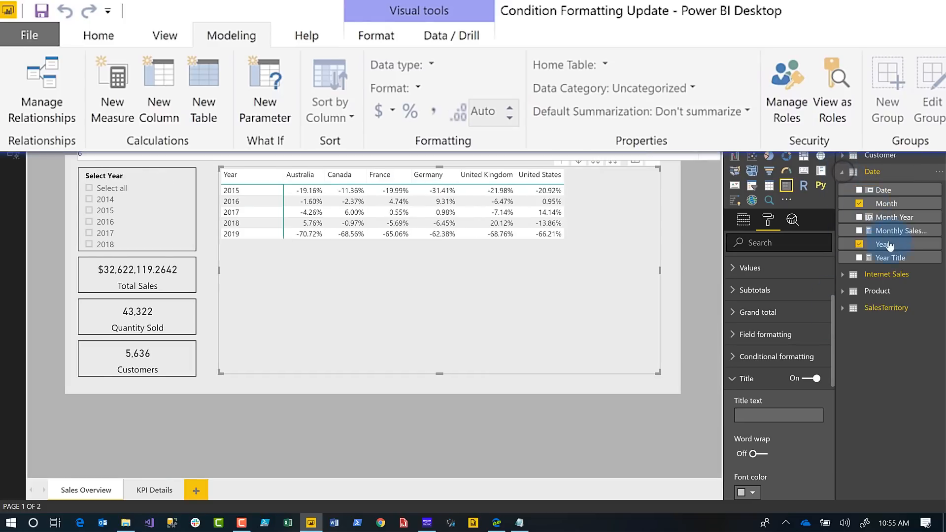
{"action": "left_click", "coordinate": [890, 260]}
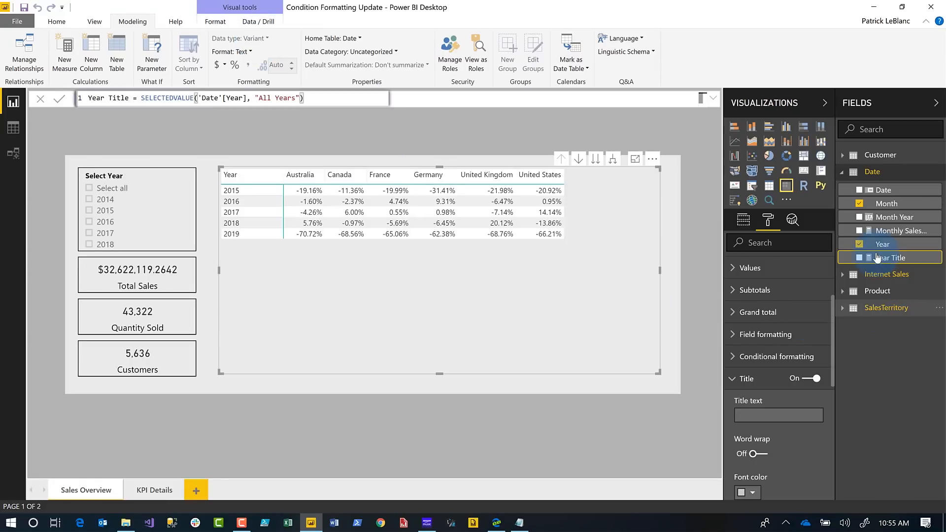
{"action": "left_click", "coordinate": [178, 100]}
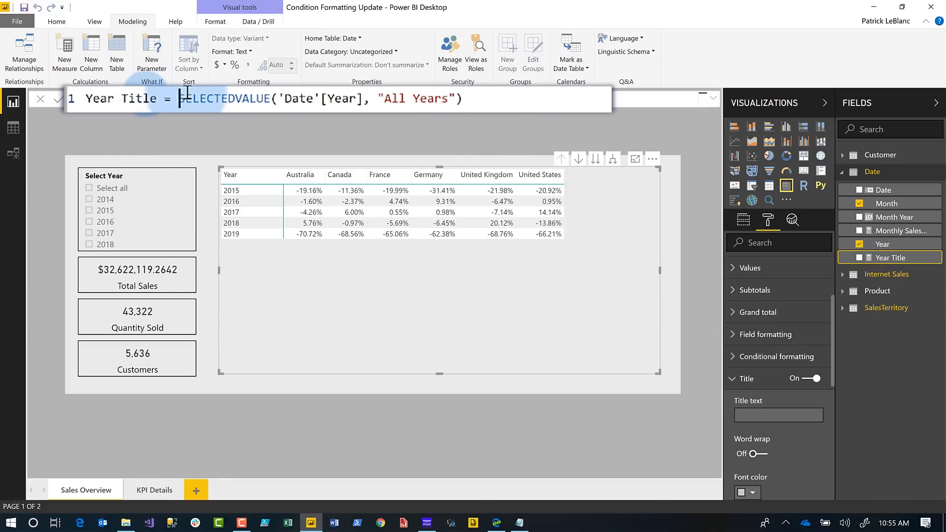
{"action": "type", "text": "TRIM("}
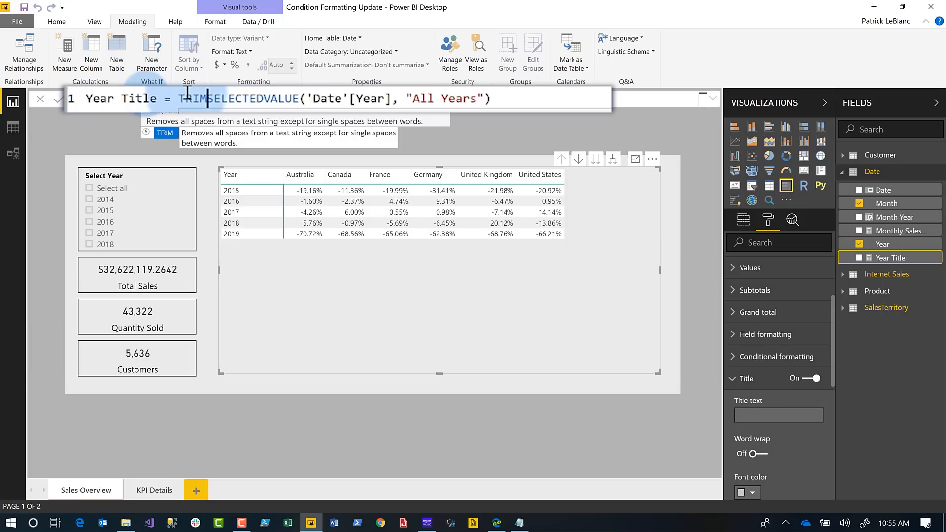
{"action": "left_click", "coordinate": [537, 98]}
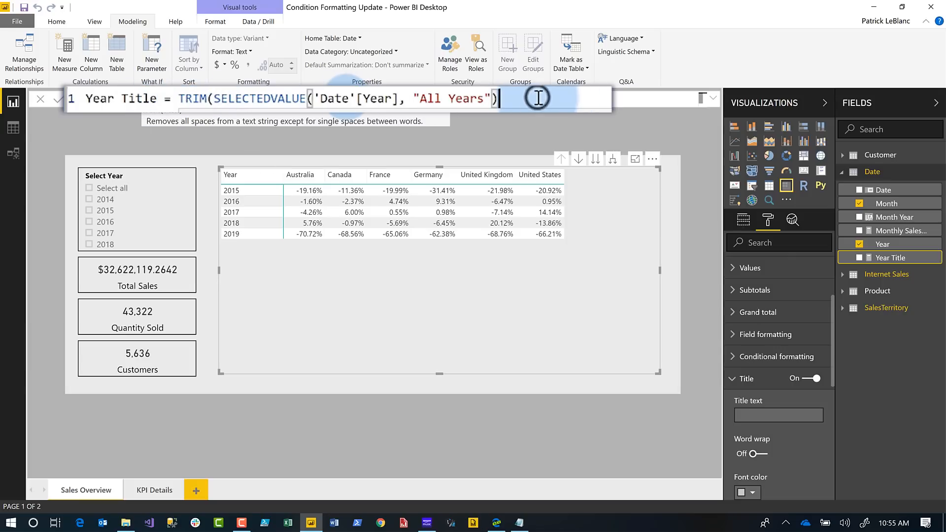
{"action": "type", "text": ")"}
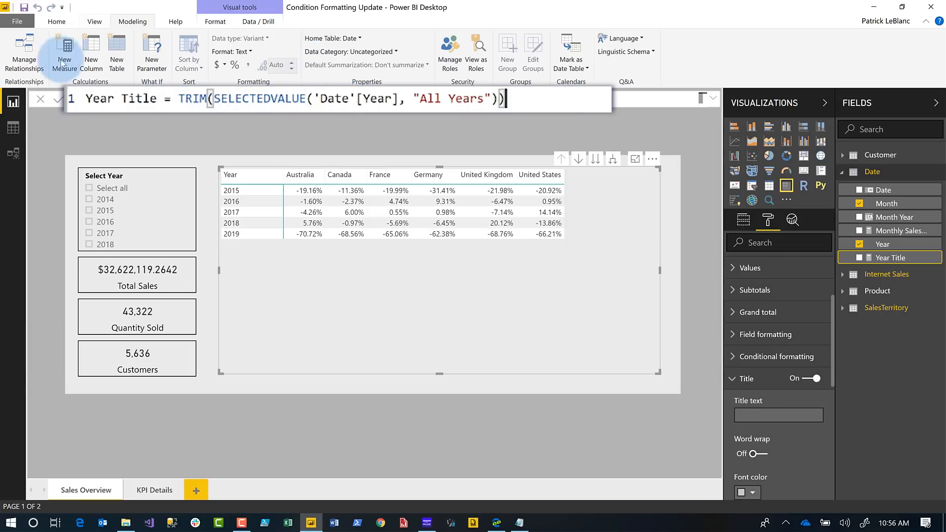
{"action": "left_click", "coordinate": [58, 102]}
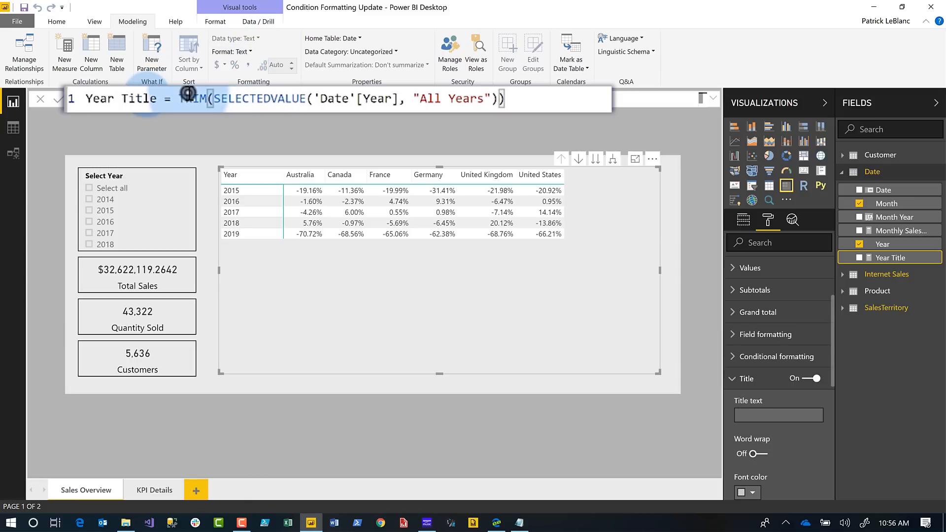
Replace TRIM with FORMAT in the Year Title measure, using an empty format string "", and commit the formula
{"action": "type", "text": "FORMAT"}
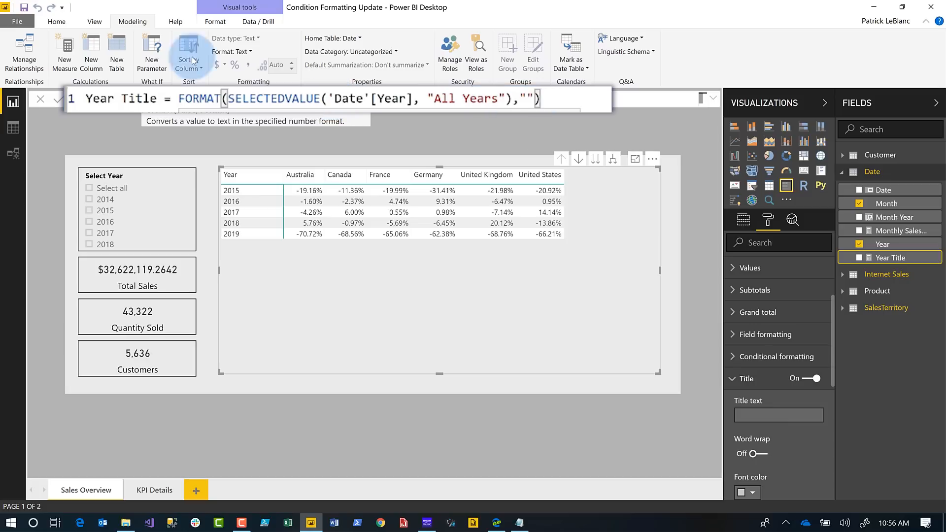
{"action": "left_click", "coordinate": [58, 101]}
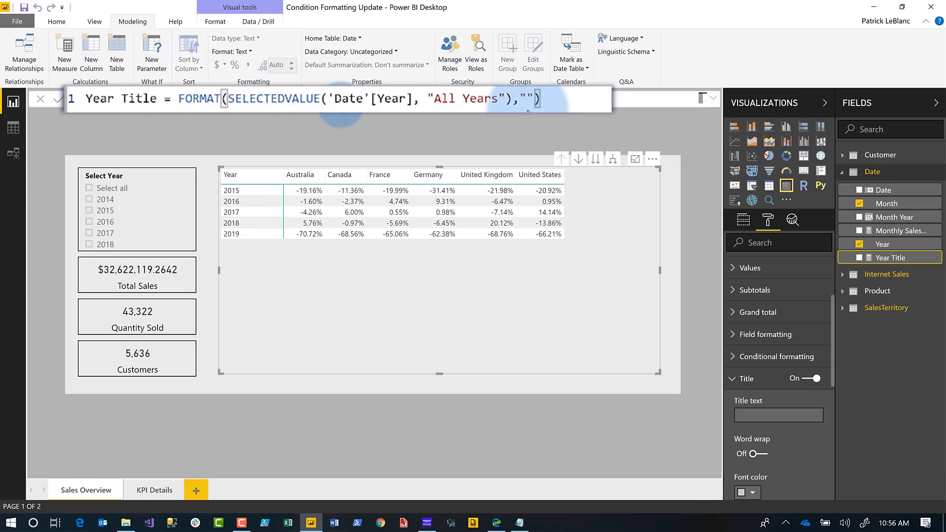
Remove the FORMAT wrapper from the Year Title measure, prefix SELECTEDVALUE with ""& instead, and commit the formula
{"action": "left_click_drag", "start_coordinate": [515, 101], "coordinate": [550, 101]}
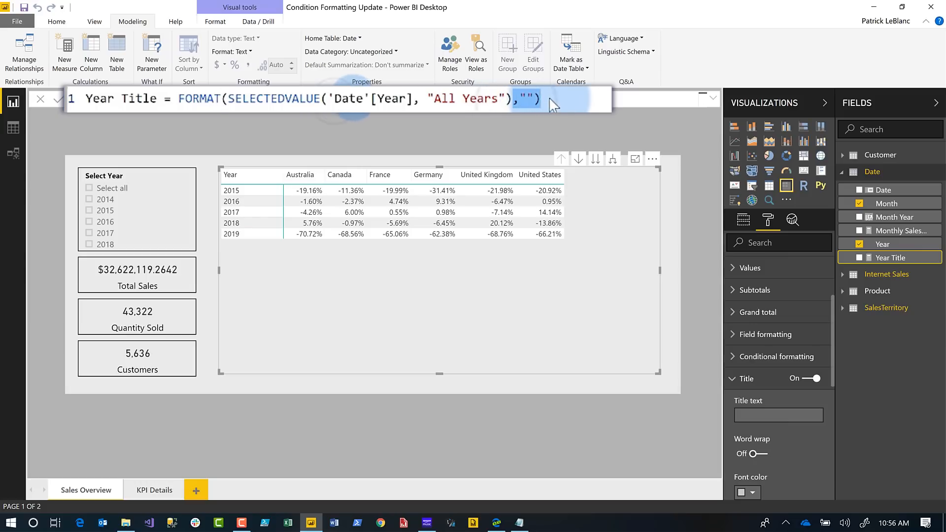
{"action": "key", "text": "BackSpace"}
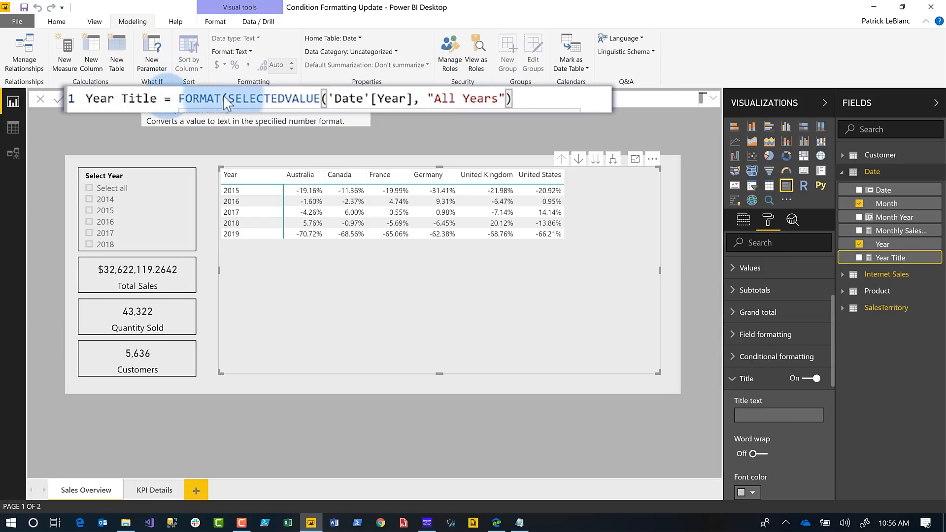
{"action": "left_click_drag", "start_coordinate": [221, 100], "coordinate": [181, 100]}
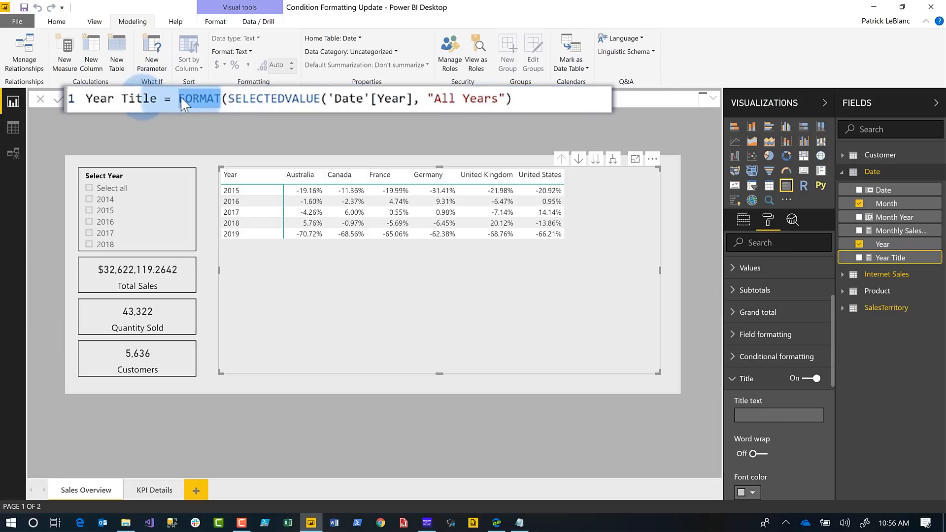
{"action": "key", "text": "Delete"}
{"action": "key", "text": "Delete"}
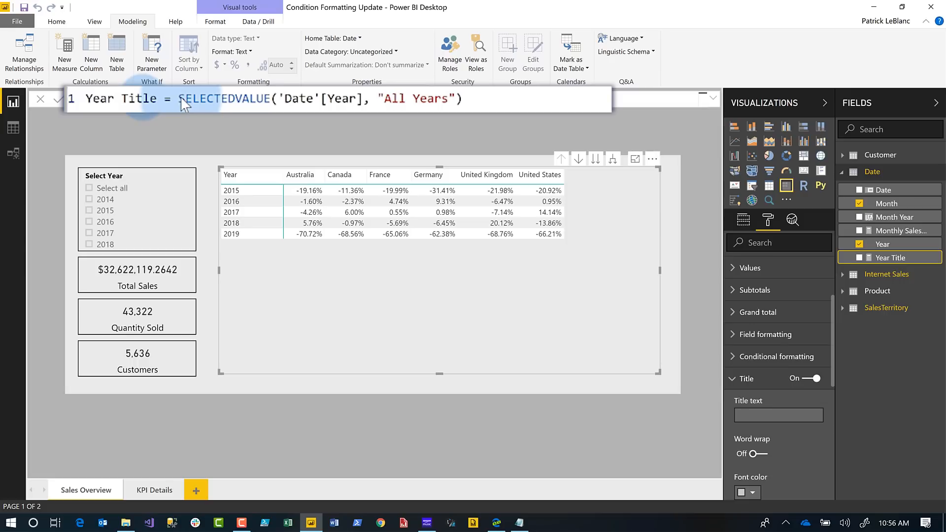
{"action": "type", "text": "\"\"&"}
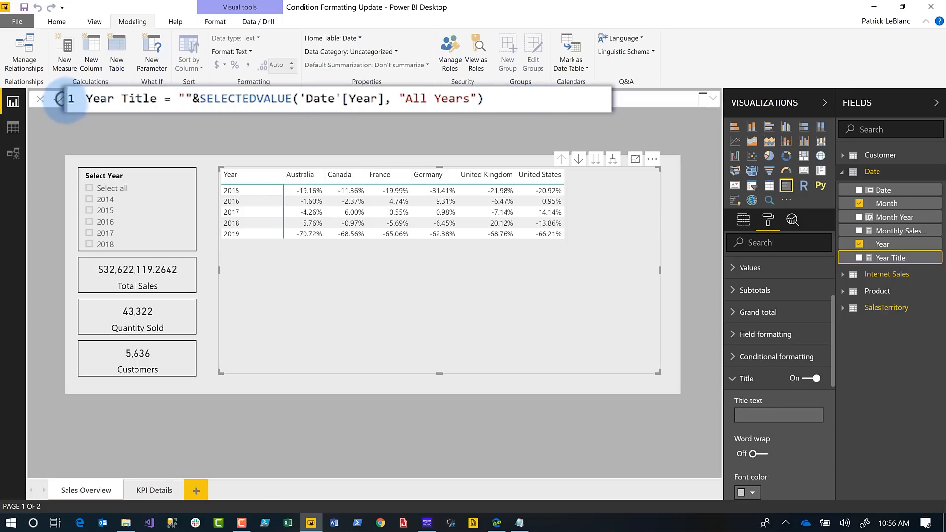
{"action": "left_click", "coordinate": [58, 99]}
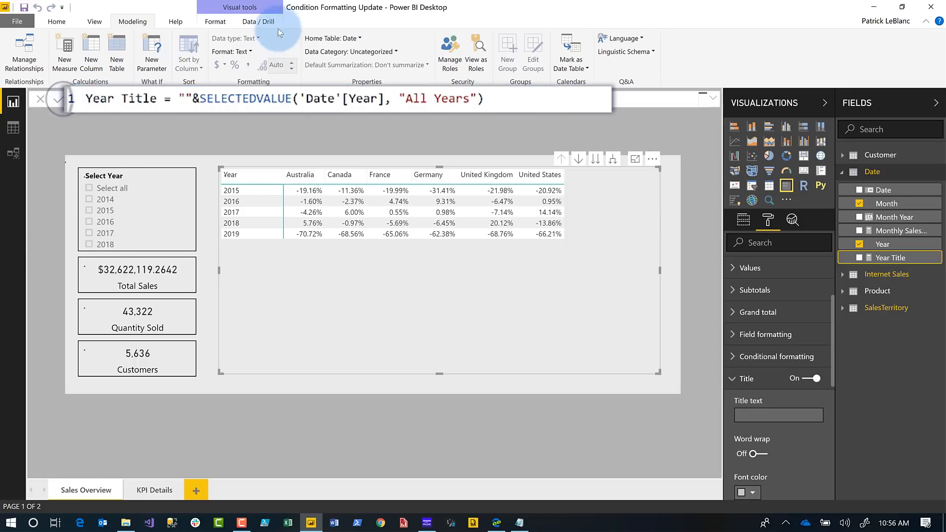
Put the text "Total Sales for: " inside the empty quotes before SELECTEDVALUE in the Year Title measure and commit the formula
{"action": "left_click", "coordinate": [185, 99]}
{"action": "type", "text": "tota"}
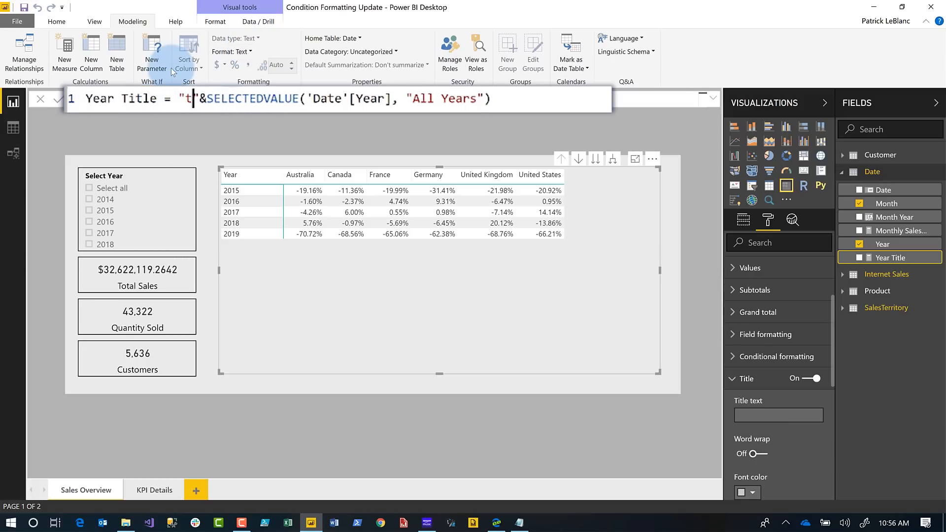
{"action": "key", "text": "BackSpace"}
{"action": "key", "text": "BackSpace"}
{"action": "key", "text": "BackSpace"}
{"action": "type", "text": "ota"}
{"action": "key", "text": "BackSpace"}
{"action": "key", "text": "BackSpace"}
{"action": "key", "text": "BackSpace"}
{"action": "key", "text": "BackSpace"}
{"action": "type", "text": "Total Sales for"}
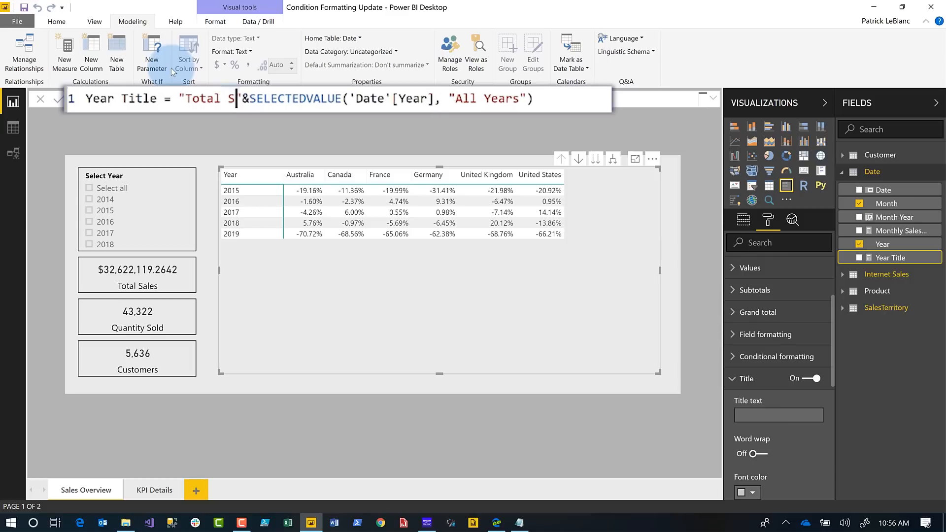
{"action": "type", "text": ":m"}
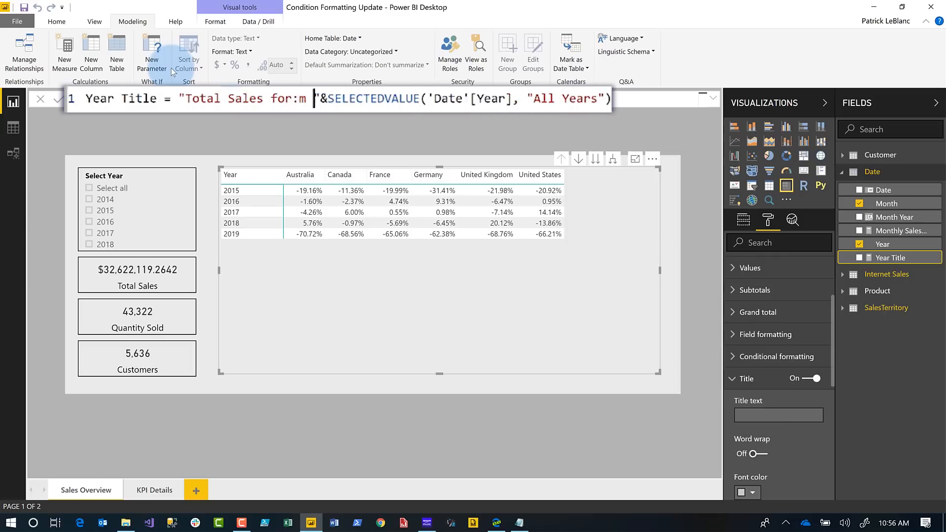
{"action": "key", "text": "BackSpace"}
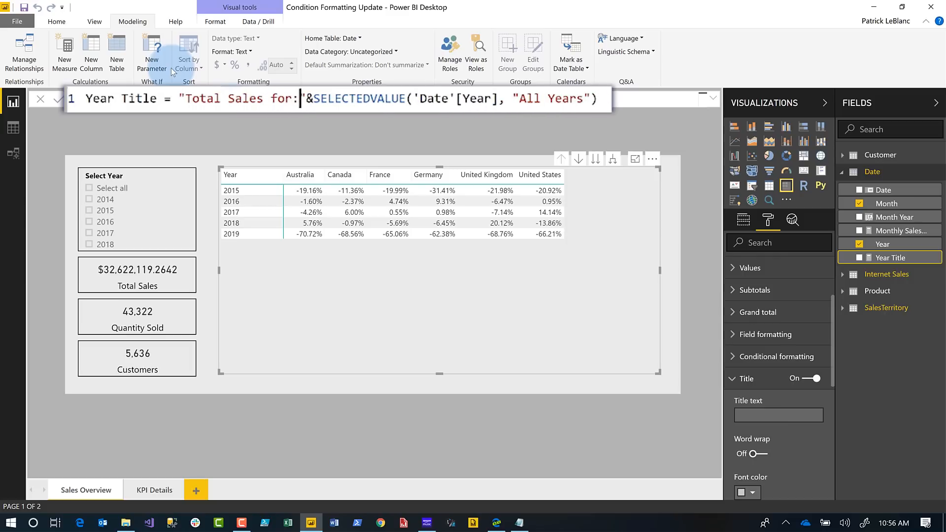
{"action": "left_click", "coordinate": [58, 100]}
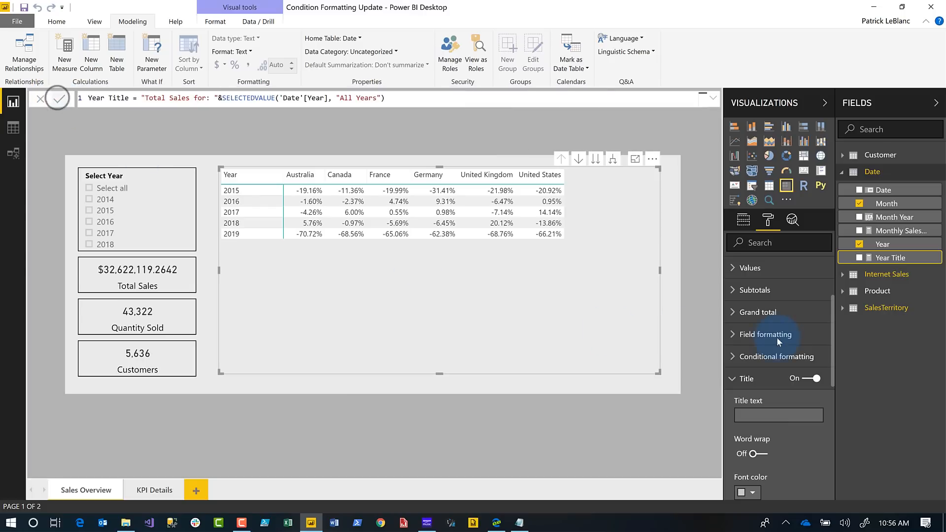
Base the matrix's title text on the Year Title measure from the Date table through conditional formatting by field value
{"action": "left_click", "coordinate": [815, 413]}
{"action": "left_click", "coordinate": [819, 401]}
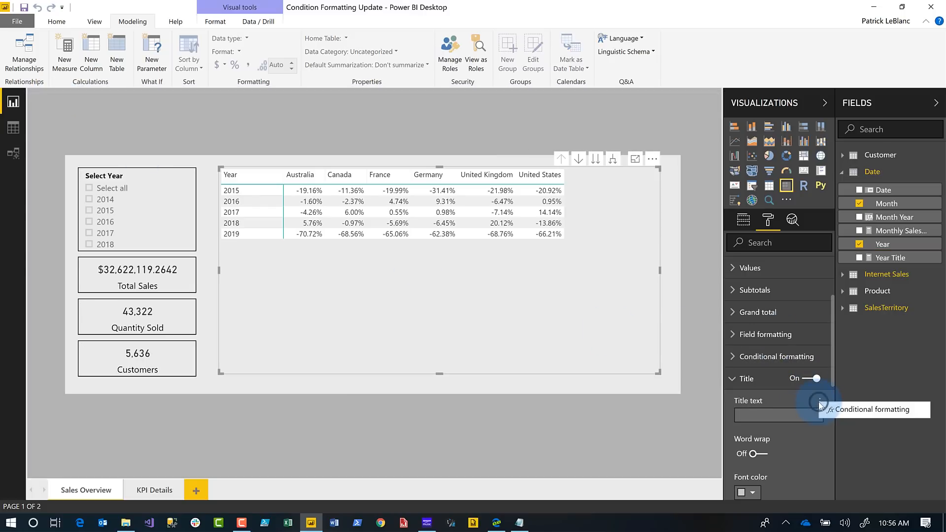
{"action": "left_click", "coordinate": [849, 408]}
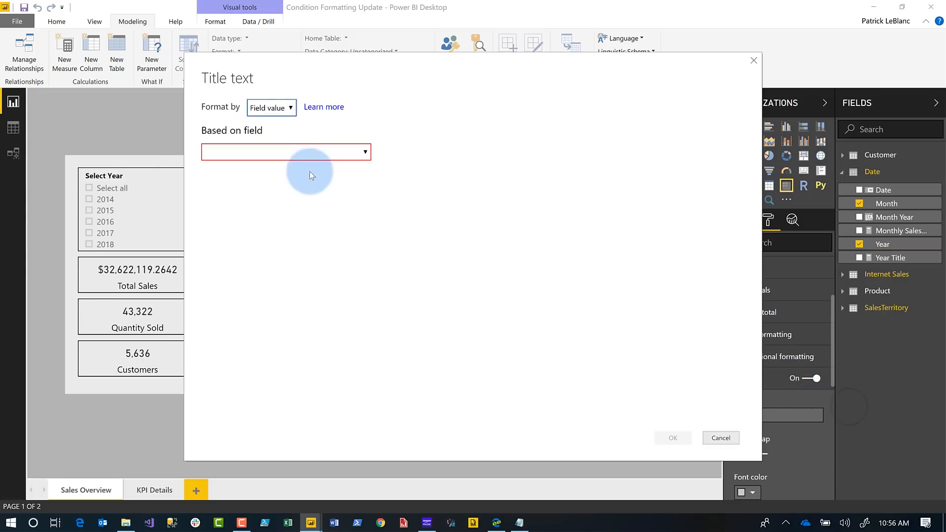
{"action": "left_click", "coordinate": [275, 146]}
{"action": "left_click", "coordinate": [149, 214]}
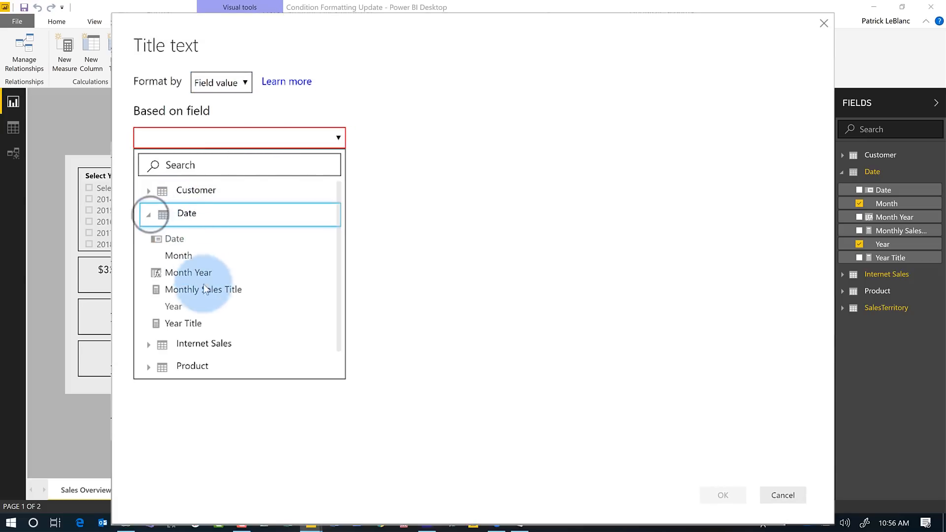
{"action": "left_click", "coordinate": [197, 324]}
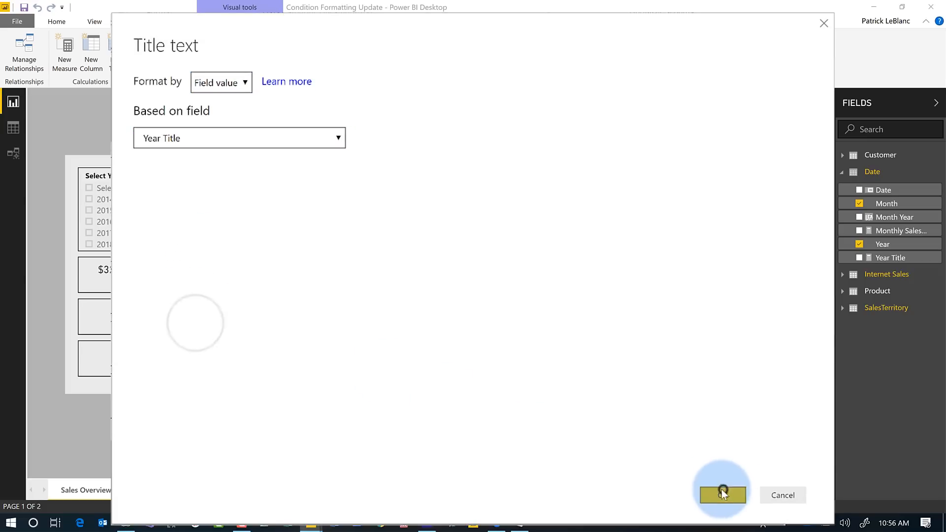
{"action": "left_click", "coordinate": [723, 494]}
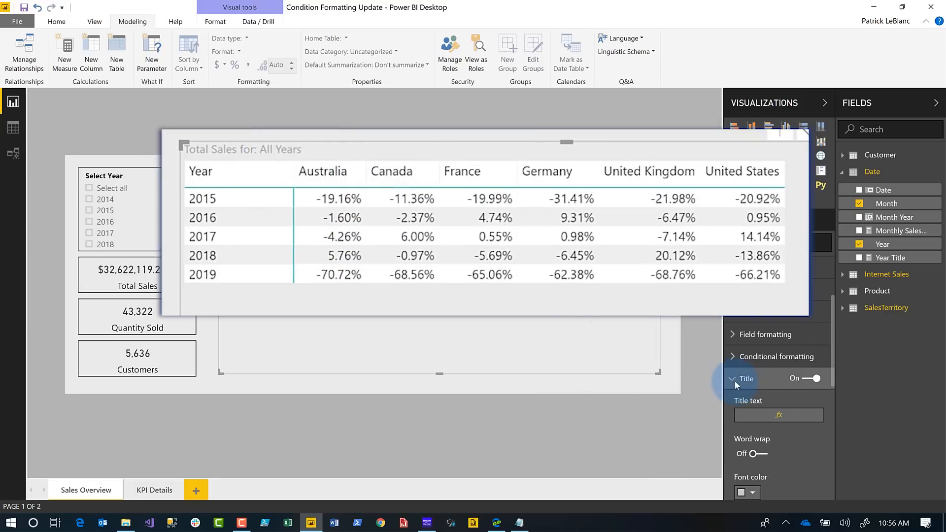
Set the matrix title's font color to black and its text size to 12
{"action": "scroll", "coordinate": [776, 418], "scroll_direction": "down", "scroll_amount": 3}
{"action": "left_click", "coordinate": [753, 386]}
{"action": "left_click", "coordinate": [752, 386]}
{"action": "left_click", "coordinate": [768, 486]}
{"action": "left_click", "coordinate": [767, 486]}
{"action": "left_click", "coordinate": [768, 485]}
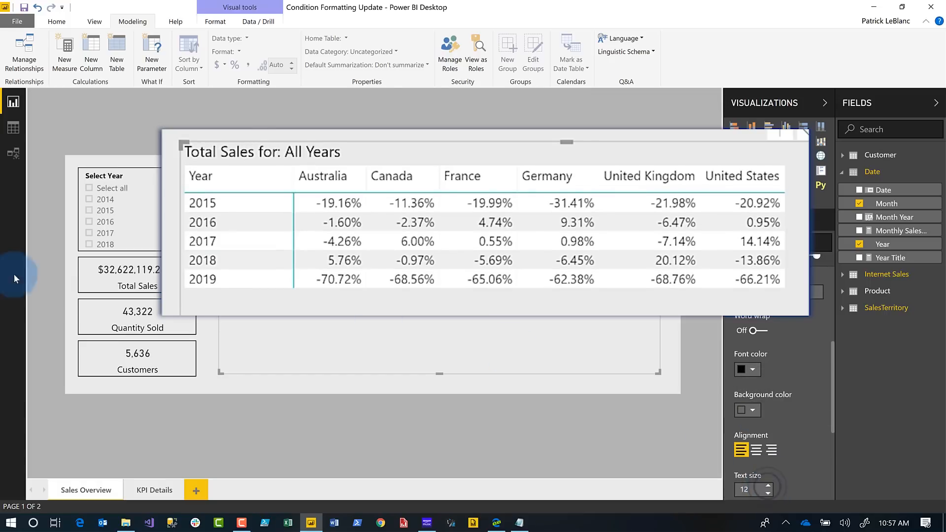
Select 2016 and 2015 together in the Select Year slicer to test the matrix title
{"action": "left_click", "coordinate": [107, 222]}
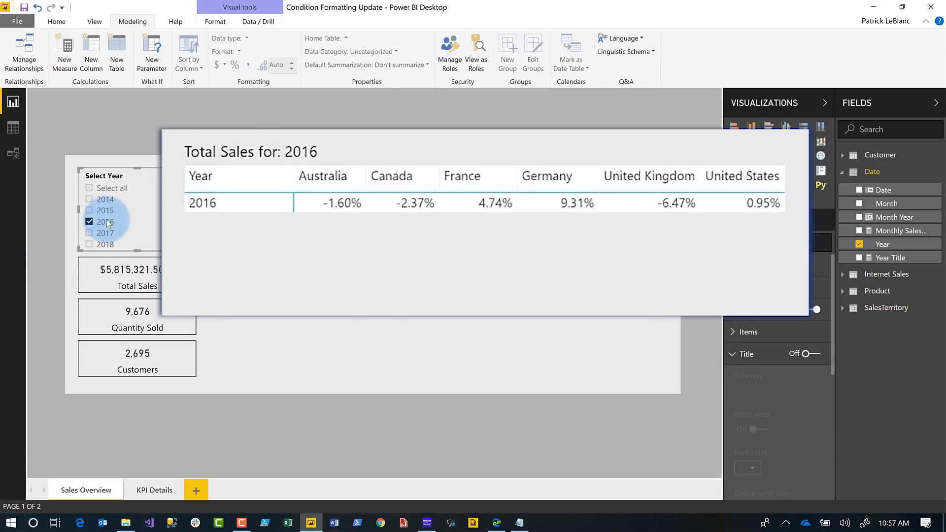
{"action": "left_click", "coordinate": [104, 210]}
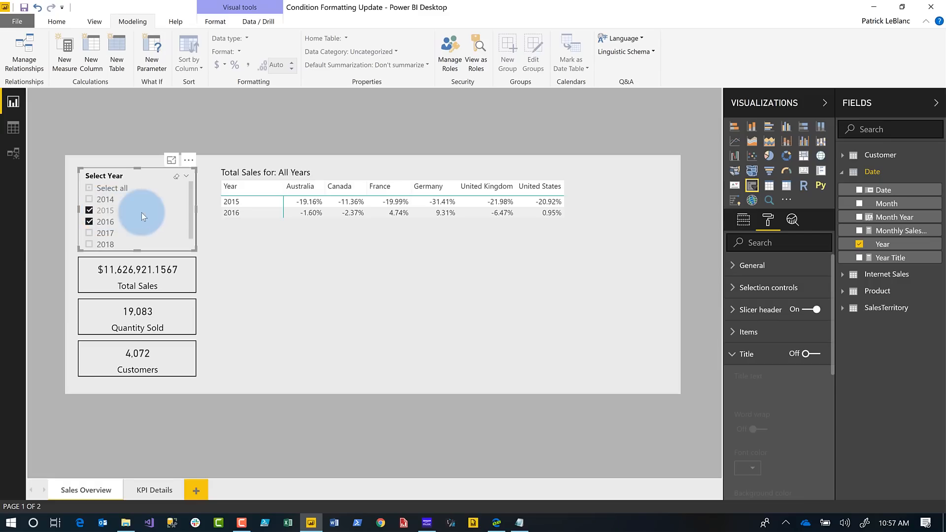
Start a new quick measure from the Date table's Year field, using the Concatenated list of values calculation
{"action": "left_click", "coordinate": [892, 246]}
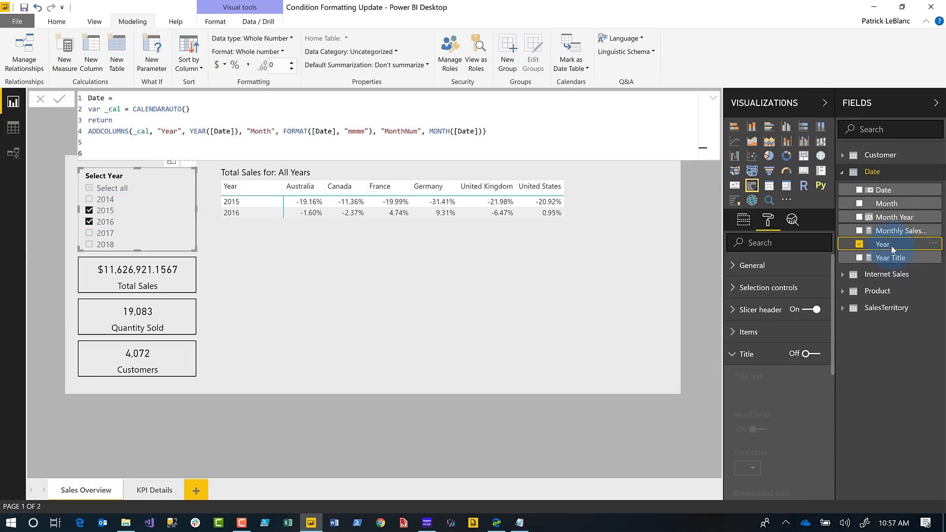
{"action": "left_click", "coordinate": [930, 247]}
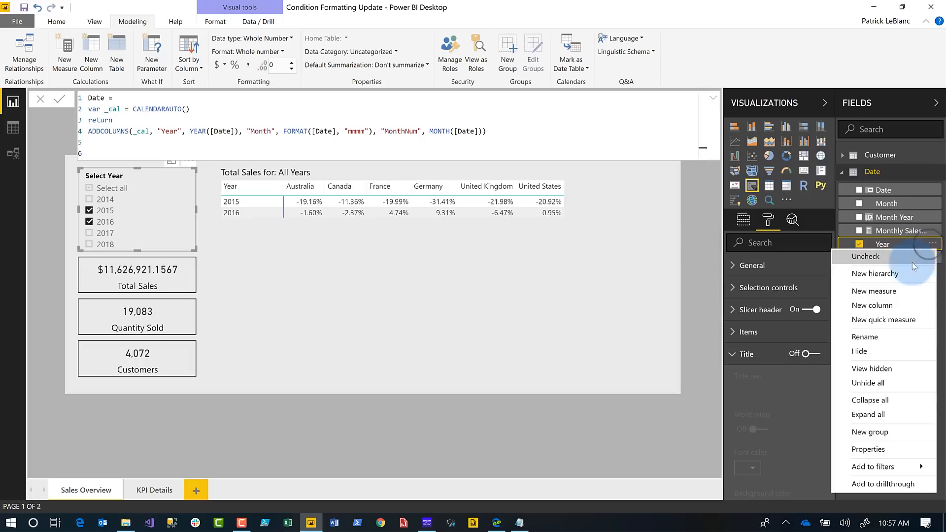
{"action": "left_click", "coordinate": [886, 320]}
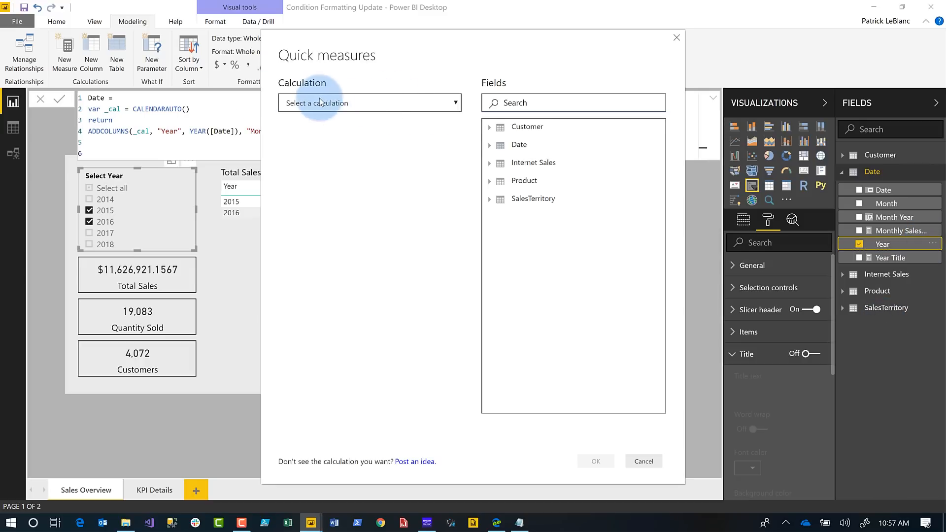
{"action": "left_click", "coordinate": [348, 106]}
{"action": "scroll", "coordinate": [347, 296], "scroll_direction": "down", "scroll_amount": 3}
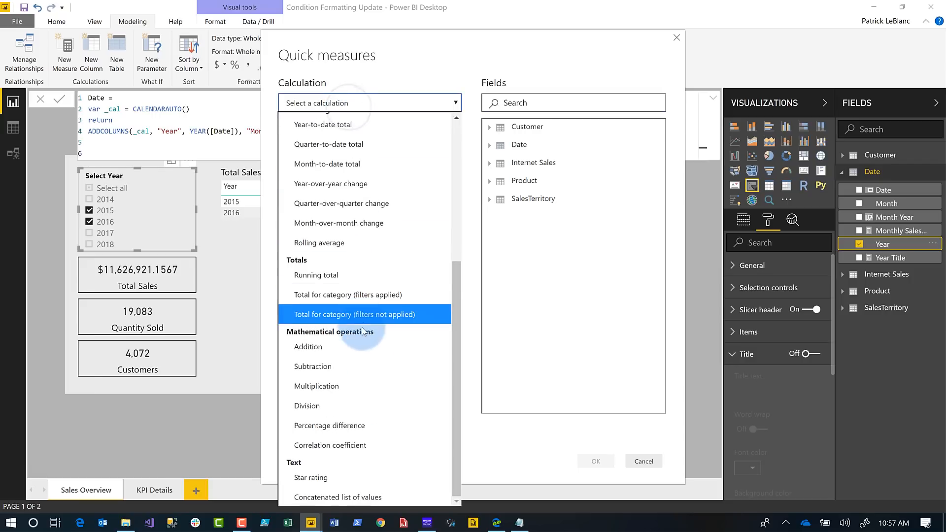
{"action": "left_click", "coordinate": [353, 498]}
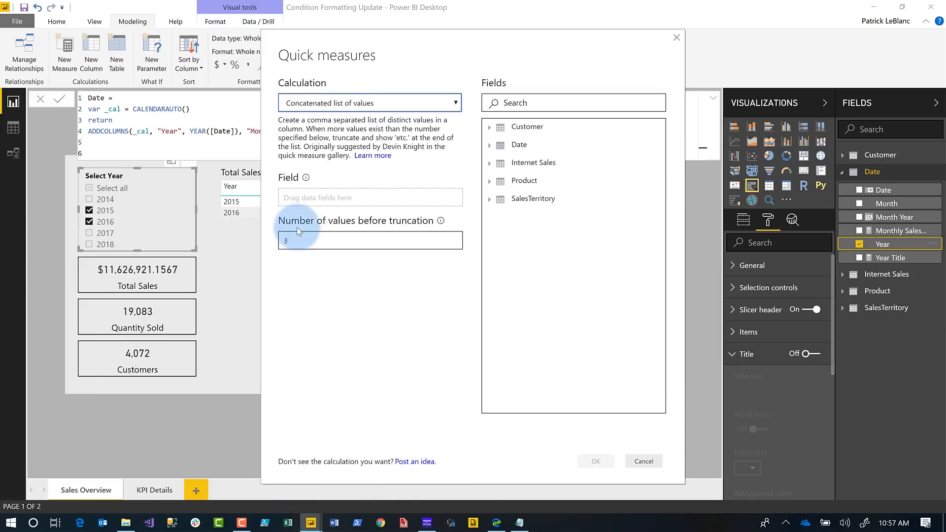
Set the number of values before truncation to 4, use Year from the Date table as the field, and create the quick measure
{"action": "double_click", "coordinate": [302, 241]}
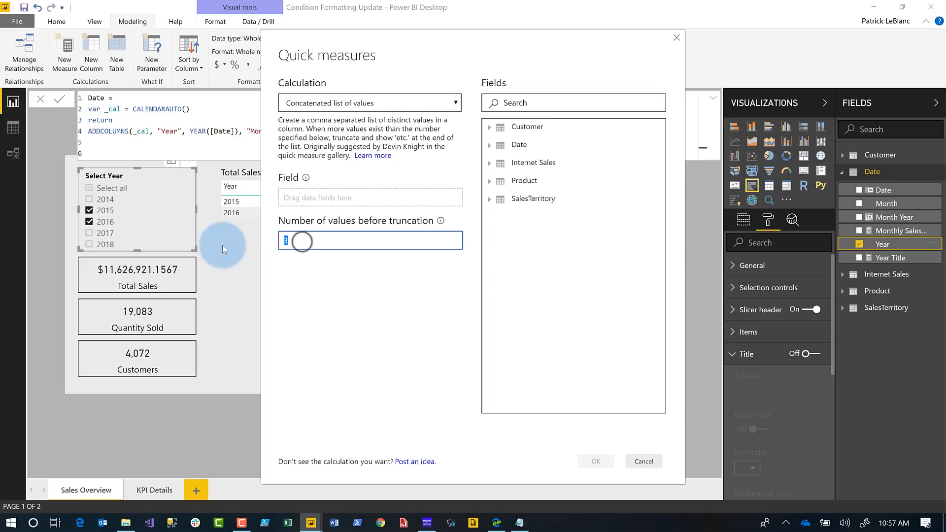
{"action": "type", "text": "7"}
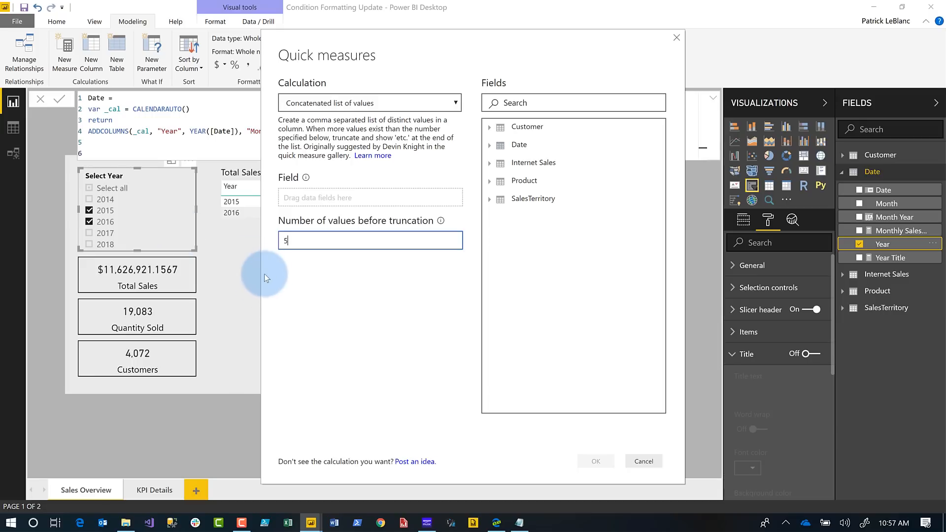
{"action": "key", "text": "BackSpace"}
{"action": "type", "text": "4"}
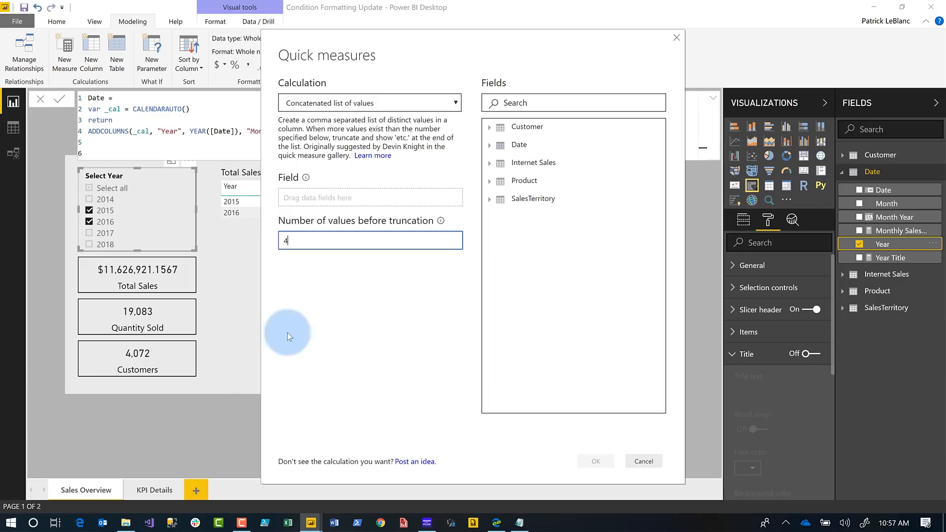
{"action": "left_click", "coordinate": [488, 147]}
{"action": "left_click_drag", "start_coordinate": [512, 218], "coordinate": [347, 194]}
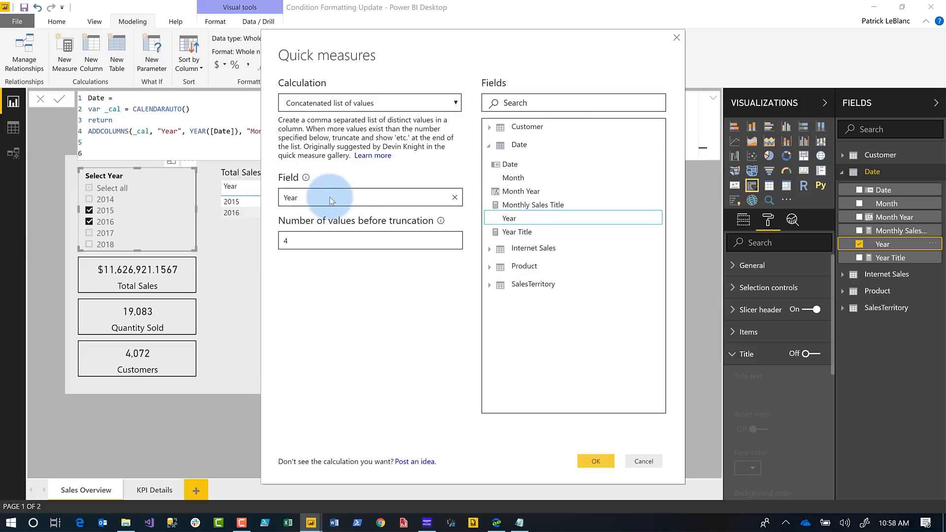
{"action": "left_click", "coordinate": [596, 462]}
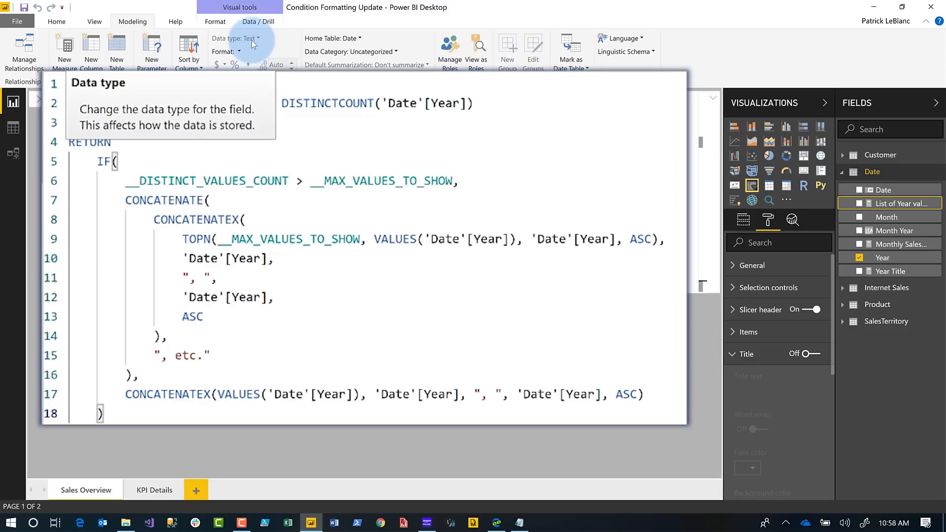
Change the matrix's conditional title text to use the List of Year values measure from the Date table
{"action": "left_click", "coordinate": [446, 340]}
{"action": "left_click", "coordinate": [501, 287]}
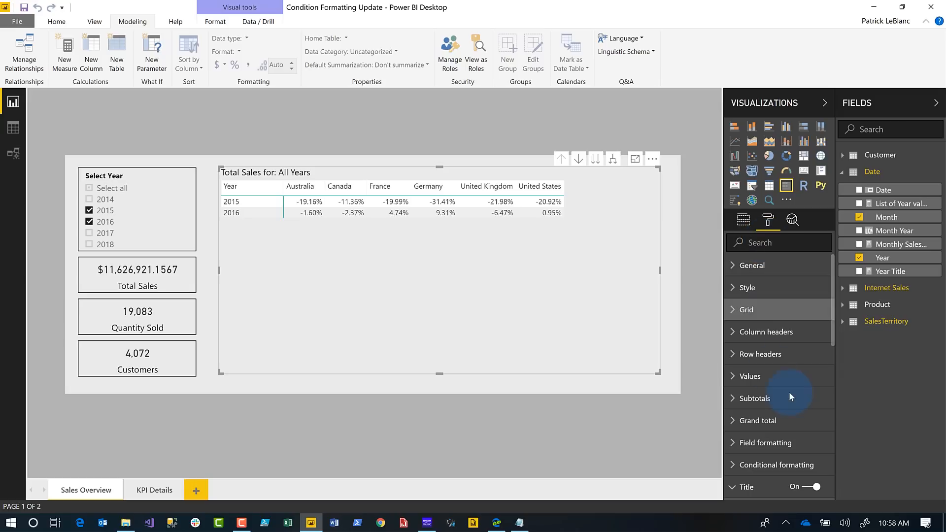
{"action": "scroll", "coordinate": [790, 395], "scroll_direction": "down", "scroll_amount": 1}
{"action": "scroll", "coordinate": [789, 395], "scroll_direction": "down", "scroll_amount": 4}
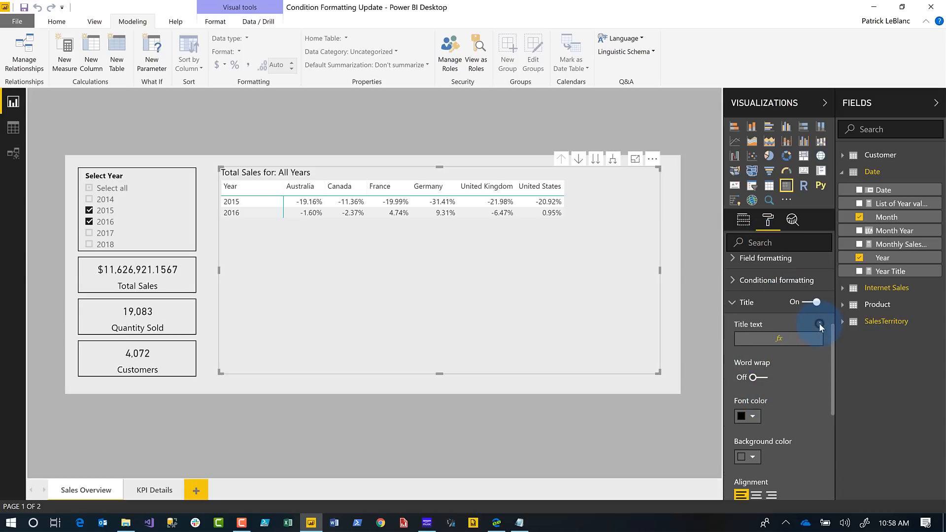
{"action": "left_click", "coordinate": [819, 324]}
{"action": "left_click", "coordinate": [855, 330]}
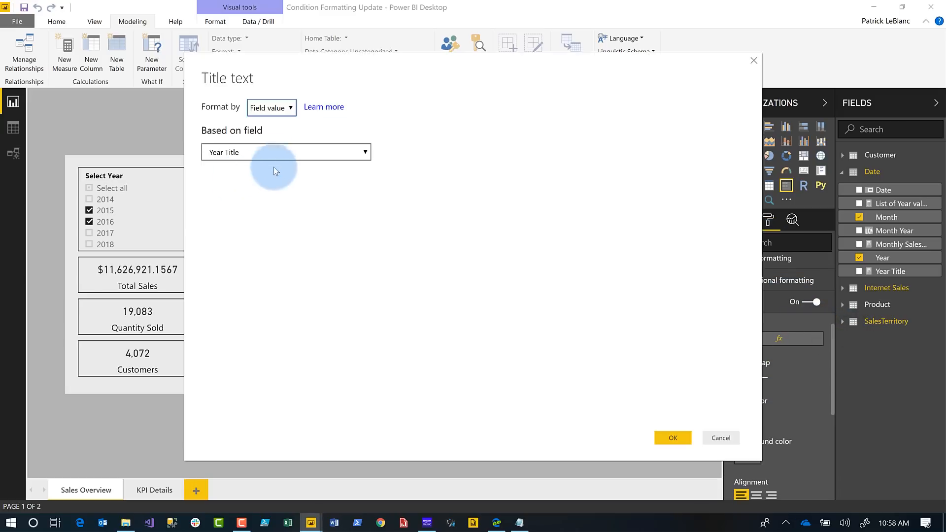
{"action": "left_click", "coordinate": [283, 152]}
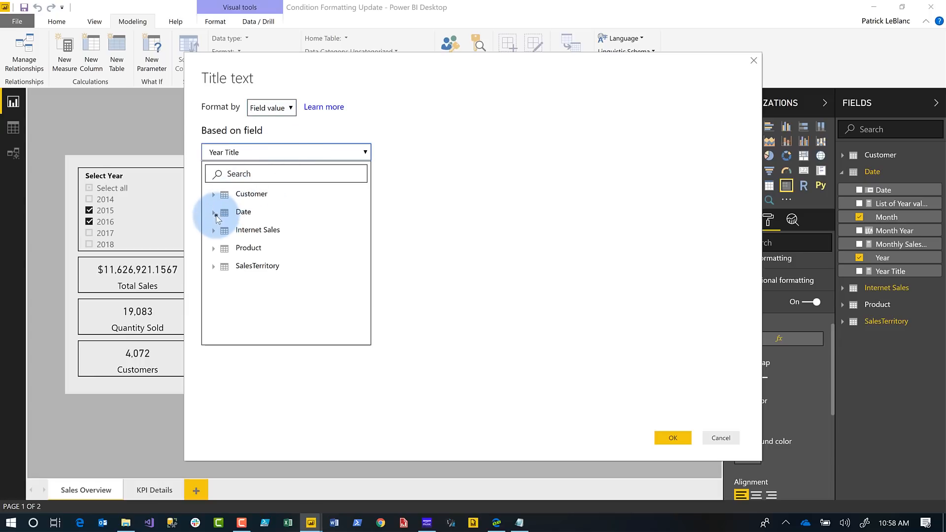
{"action": "left_click", "coordinate": [214, 212]}
{"action": "left_click", "coordinate": [244, 245]}
{"action": "left_click", "coordinate": [666, 438]}
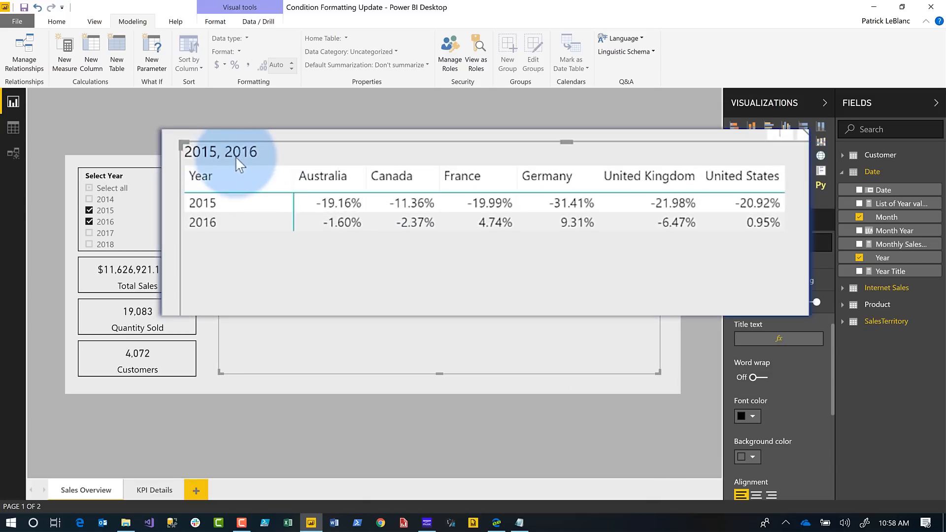
Add 2017, 2018 and 2014 to the Select Year slicer selection to test the list-based matrix title
{"action": "left_click", "coordinate": [107, 235]}
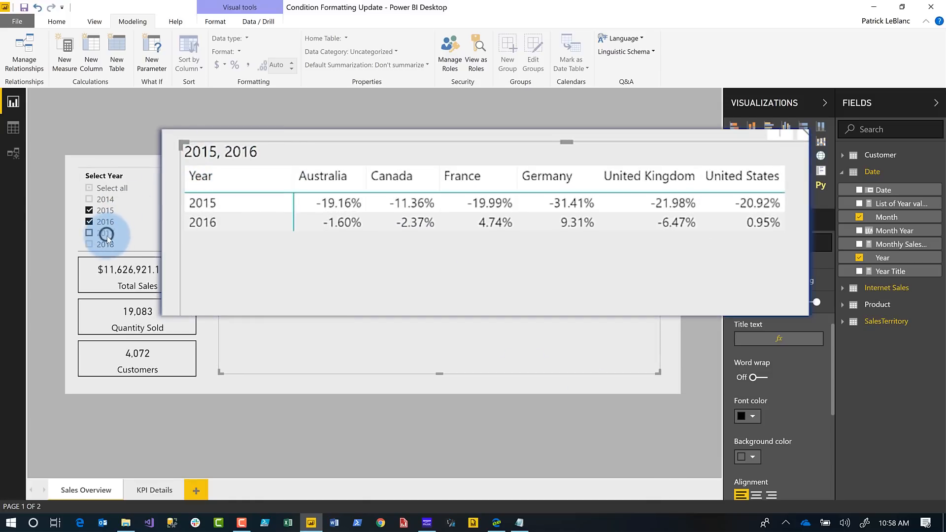
{"action": "left_click", "coordinate": [107, 244]}
{"action": "left_click", "coordinate": [107, 200]}
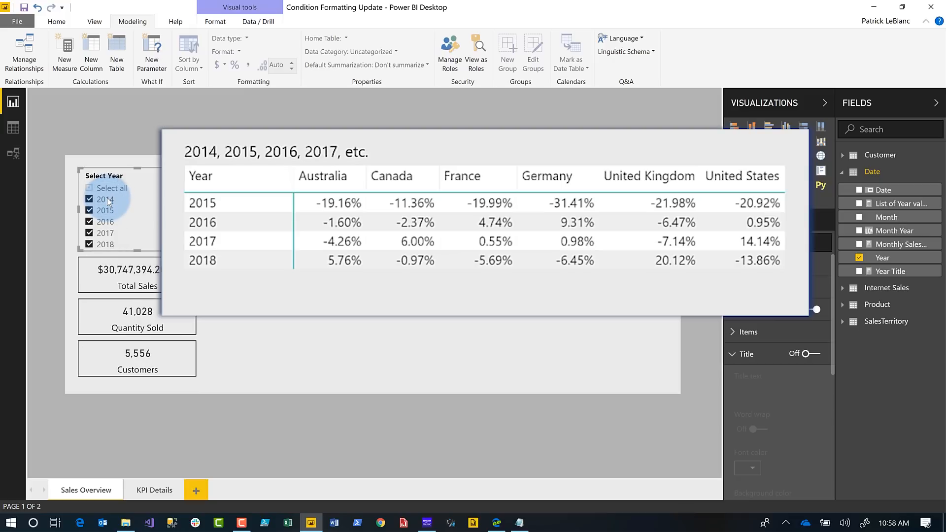
{"action": "left_click", "coordinate": [107, 199]}
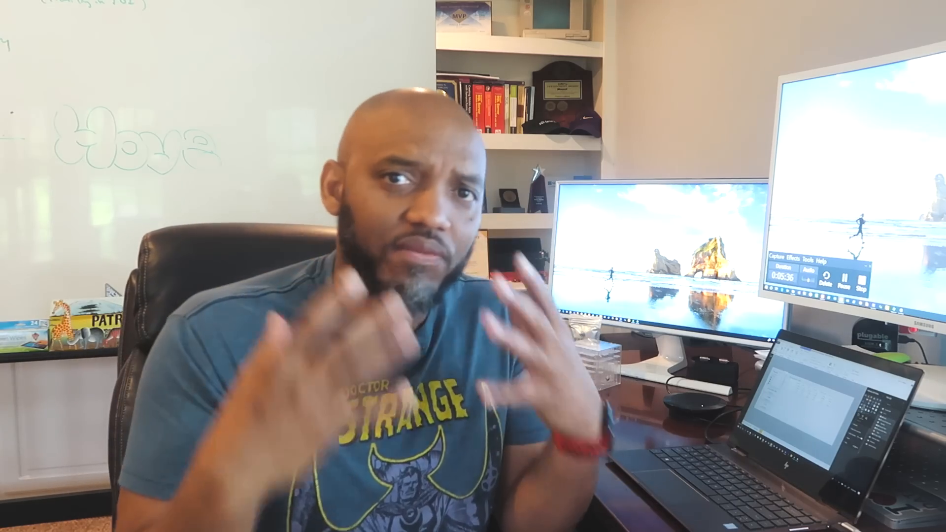